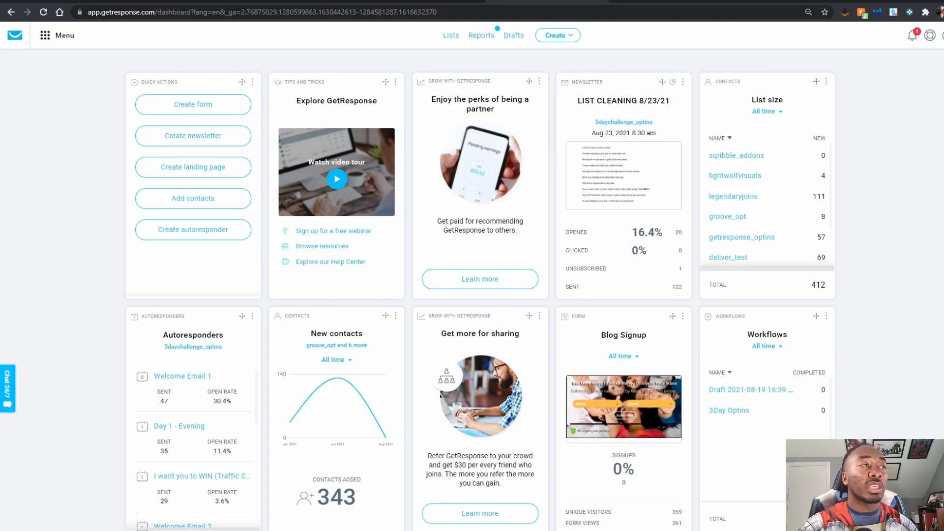
- Copy the existing API key from GetResponse's Integrations and API settings
click(46, 39)
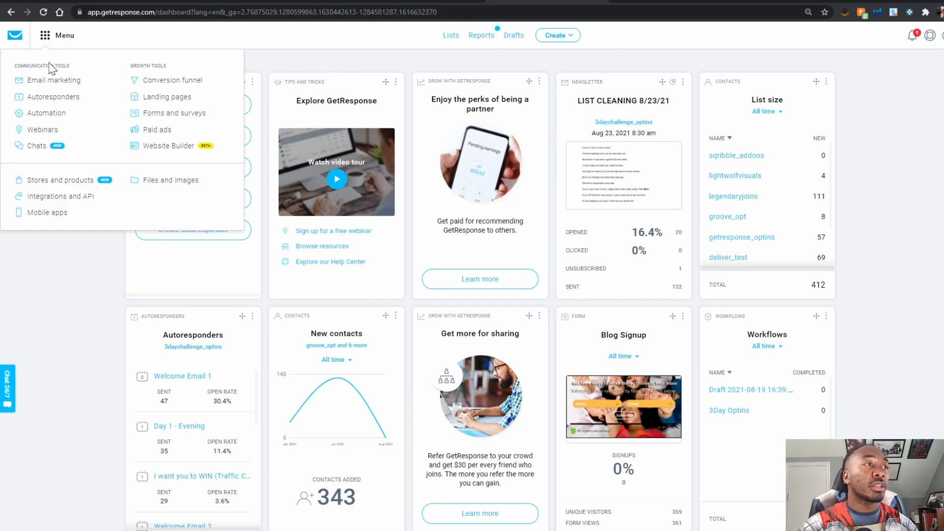
click(66, 197)
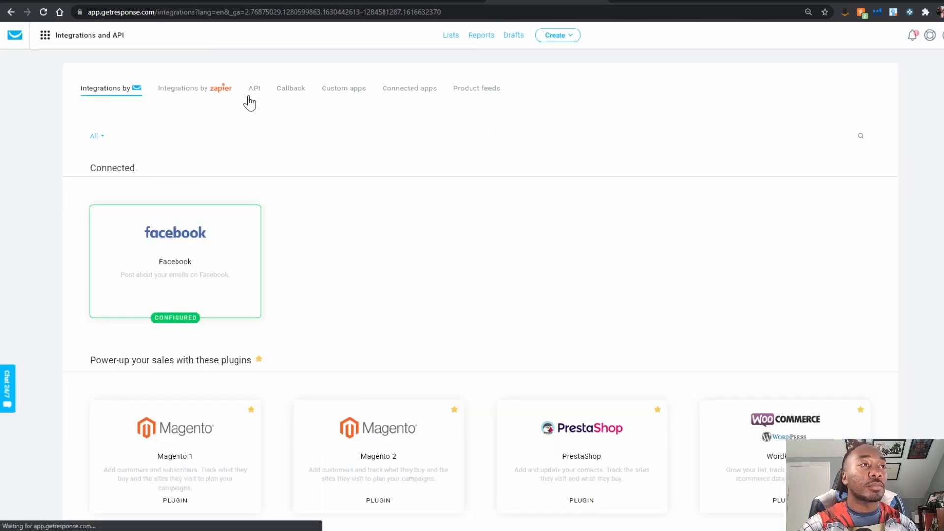
click(252, 94)
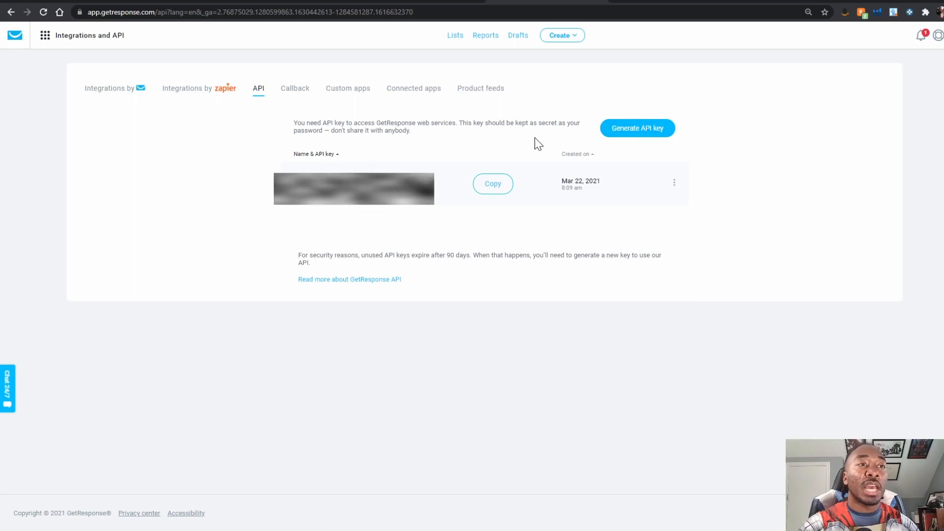
click(506, 185)
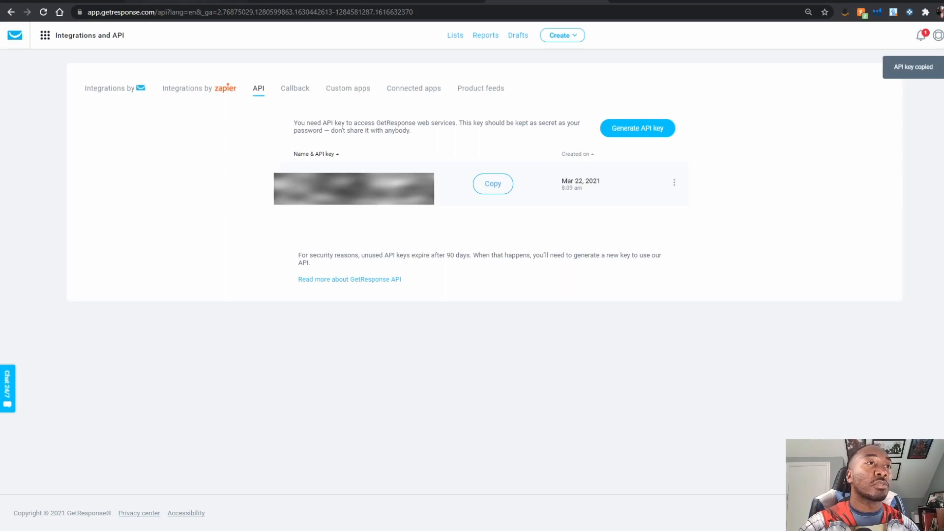
- Switch to Groove and start adding a new integration in the account's integrations
click(185, 1)
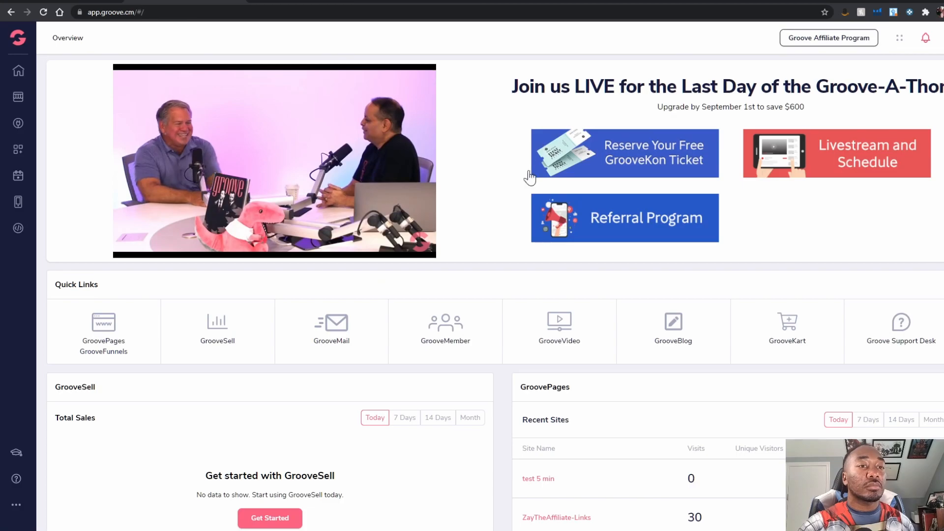
click(943, 37)
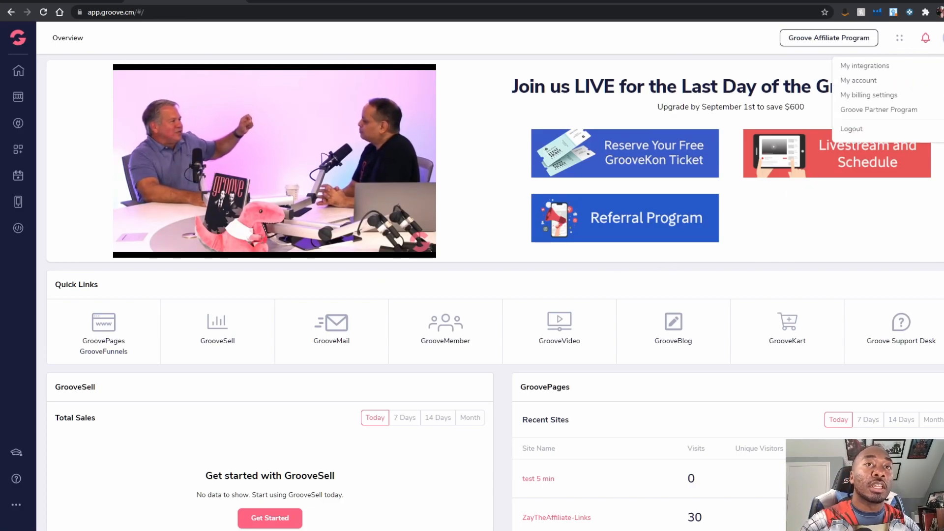
click(883, 68)
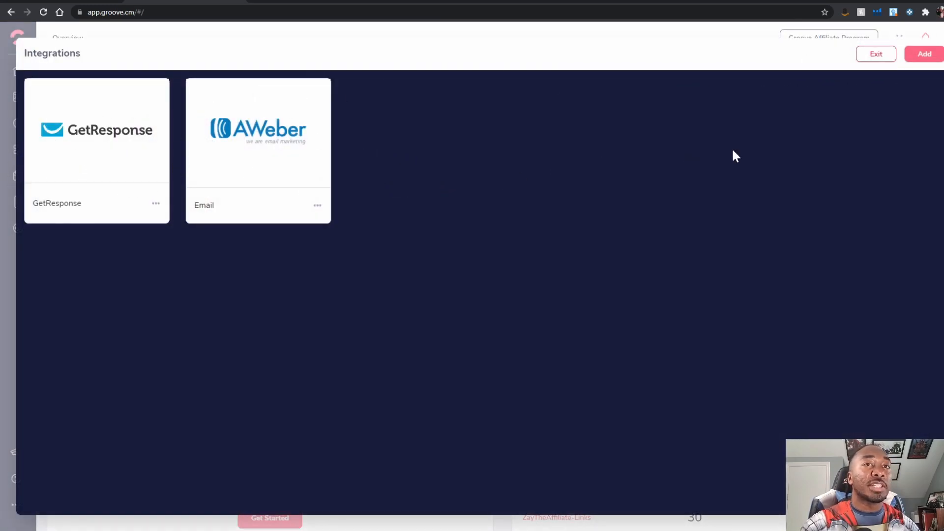
click(928, 59)
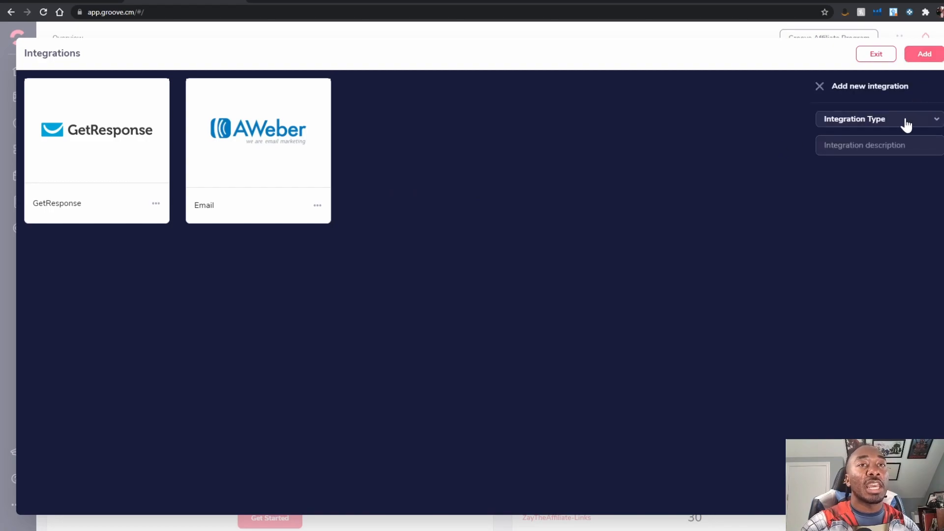
- Choose GetResponse as the type of the new integration
click(860, 126)
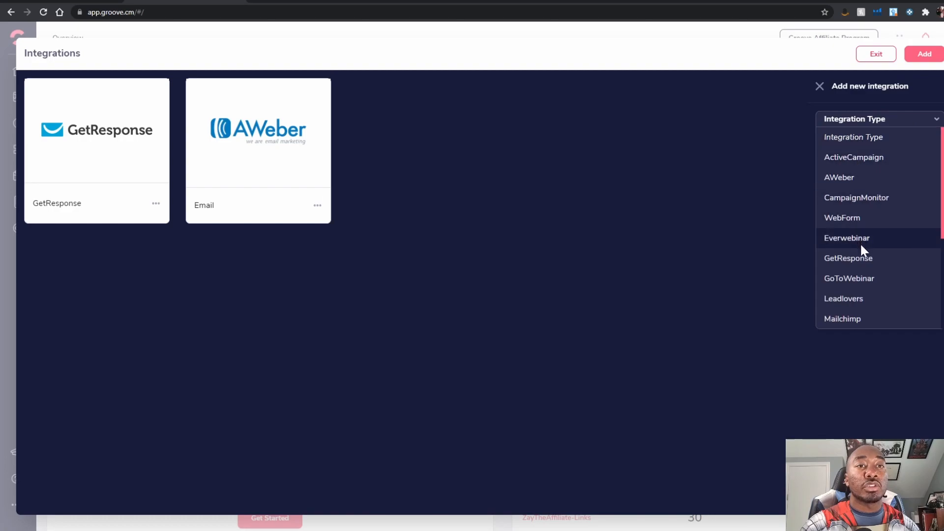
scroll(860, 244, down, 3)
scroll(859, 244, up, 3)
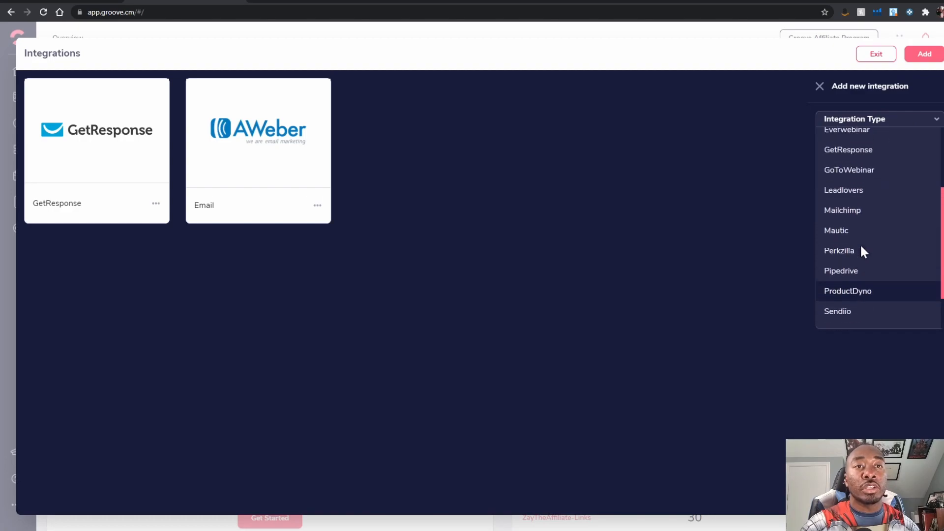
scroll(864, 152, down, 5)
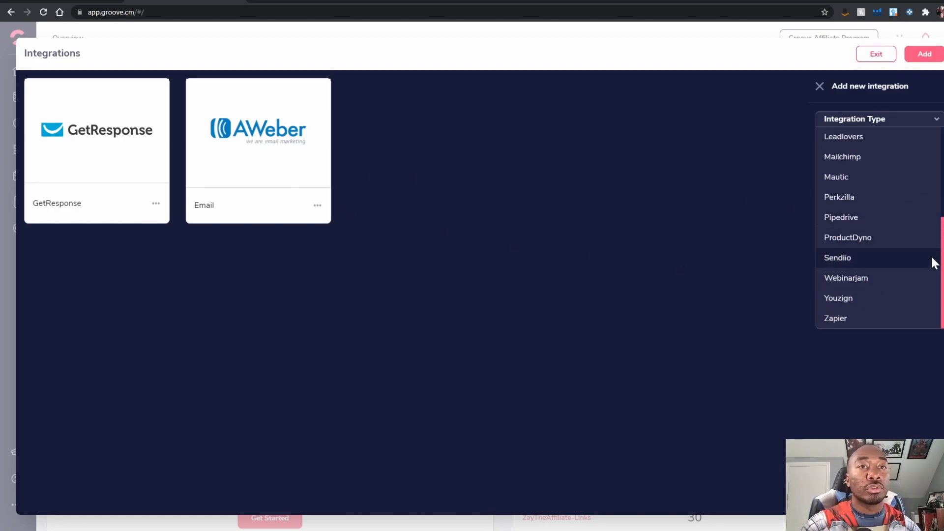
scroll(916, 257, up, 3)
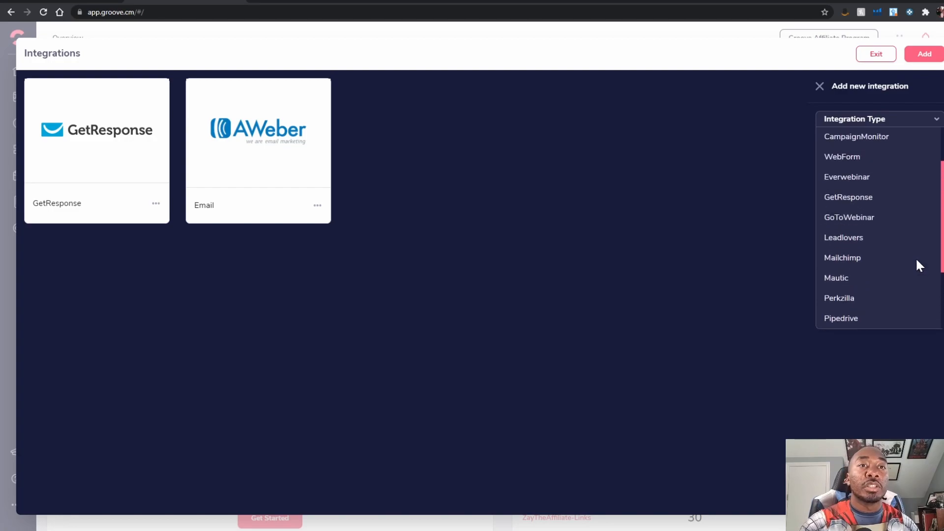
click(863, 196)
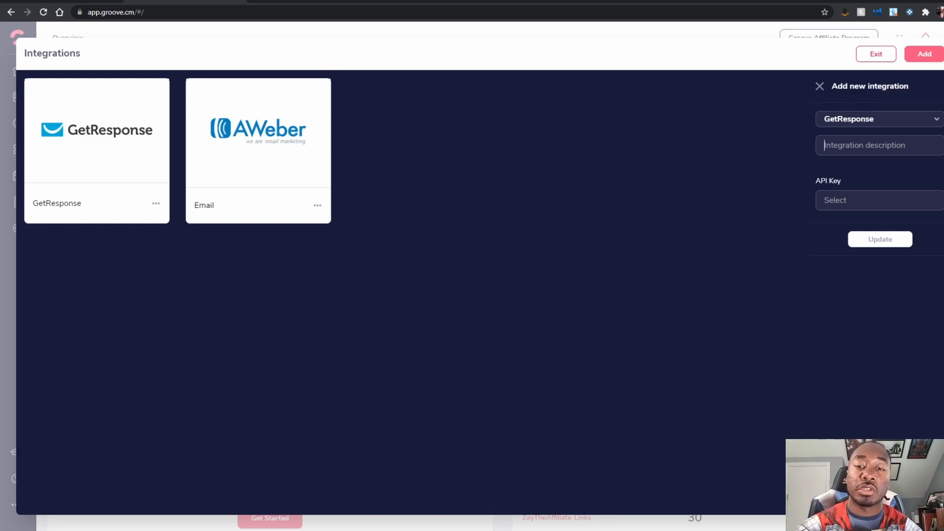
- Enter getresponse2 as the integration description, paste the API key, and exit the integrations without saving
text(getresponse2)
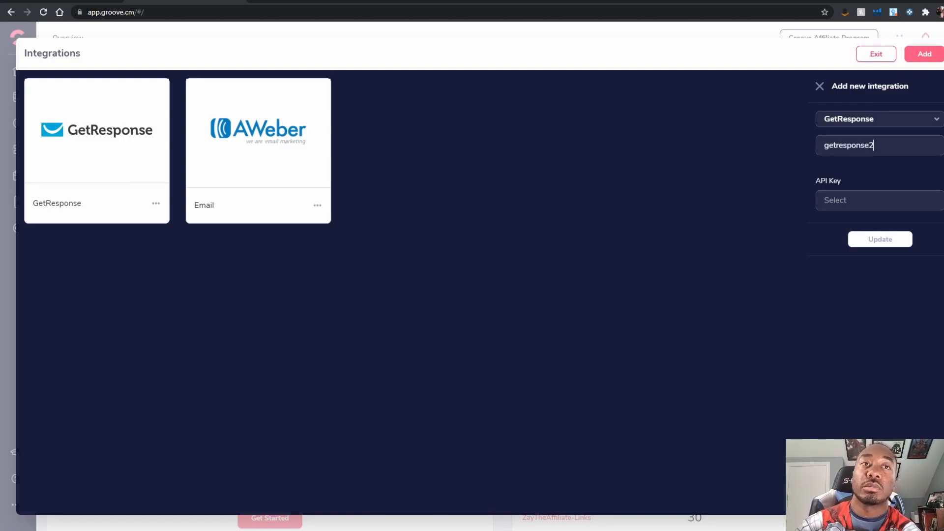
key(ctrl+v)
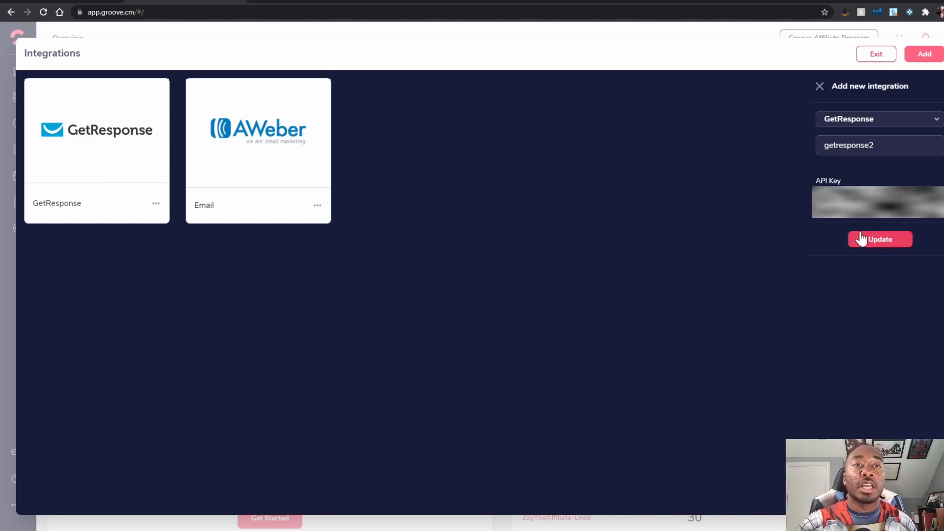
click(883, 55)
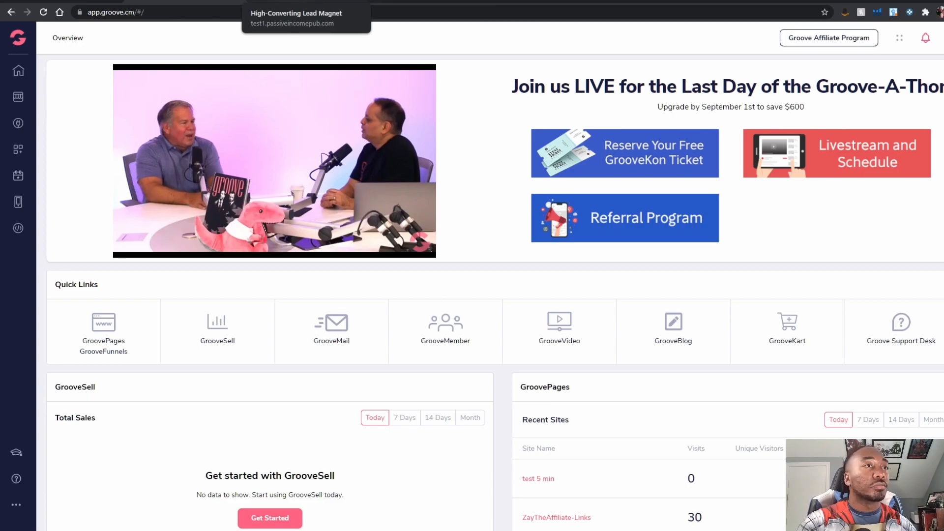
- View the live lead magnet page at test1.passiveincomepub.com and return to the Groove dashboard
click(306, 2)
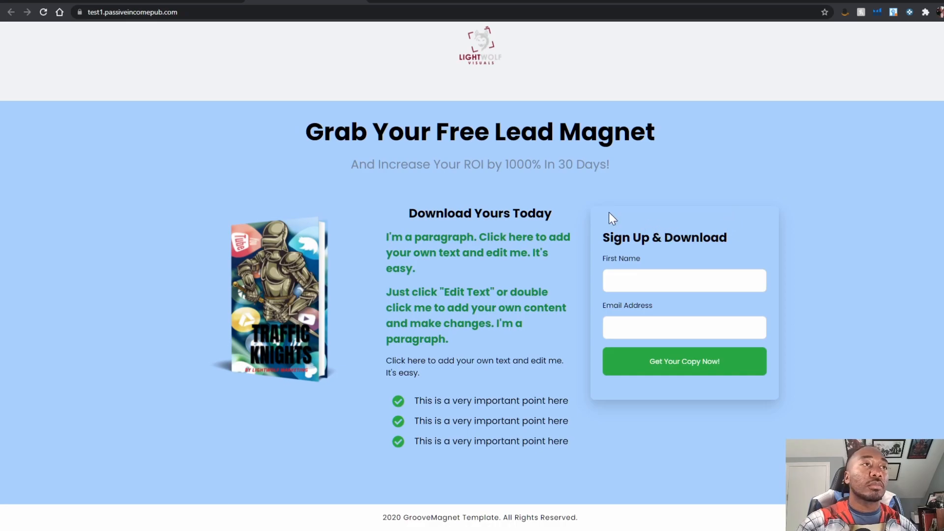
click(452, 2)
click(185, 2)
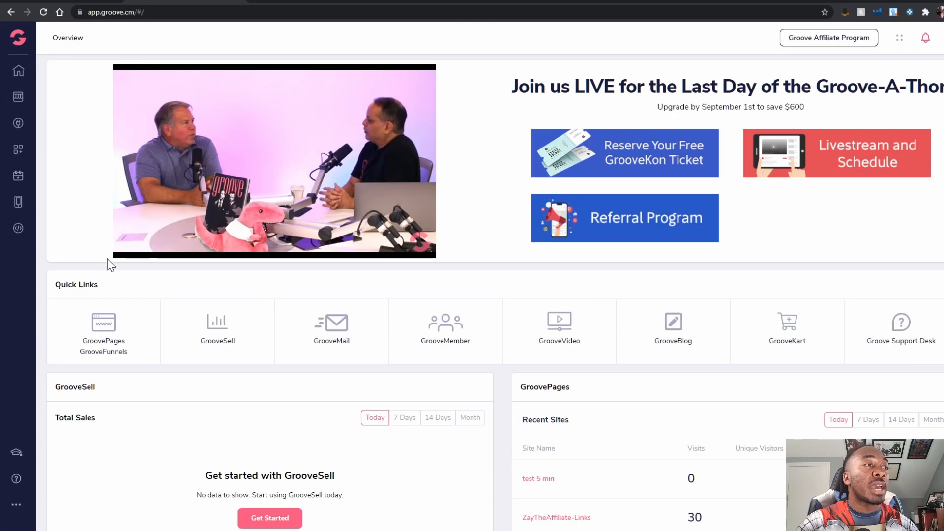
- Open the "test 5 min" site from GroovePages in the page editor
click(107, 343)
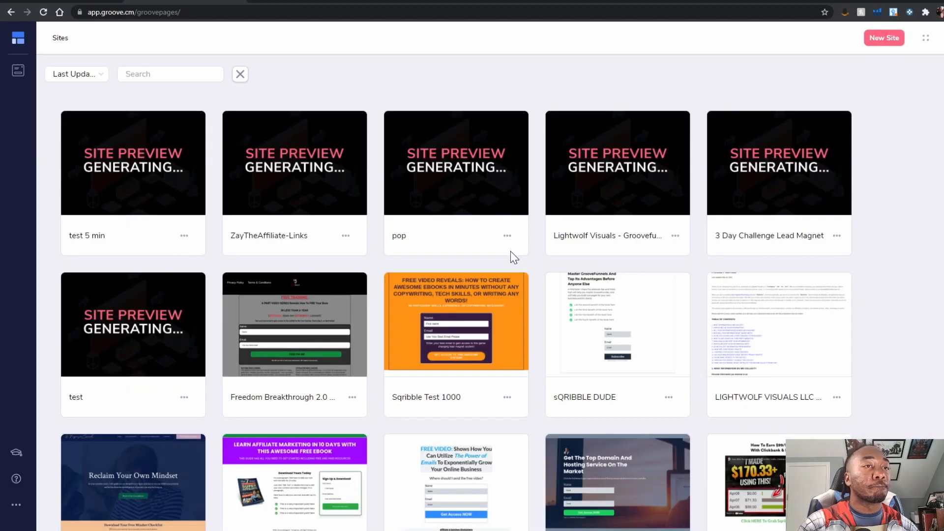
mouse_move(182, 185)
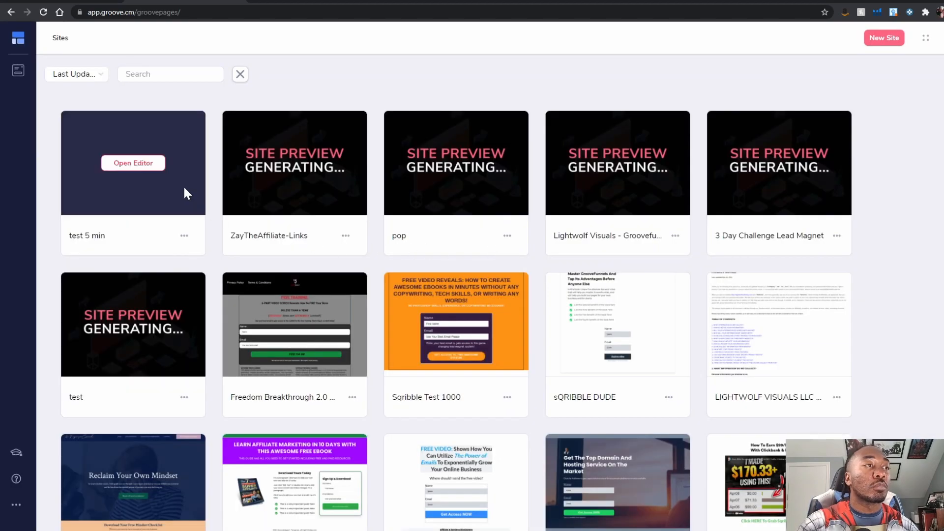
click(138, 169)
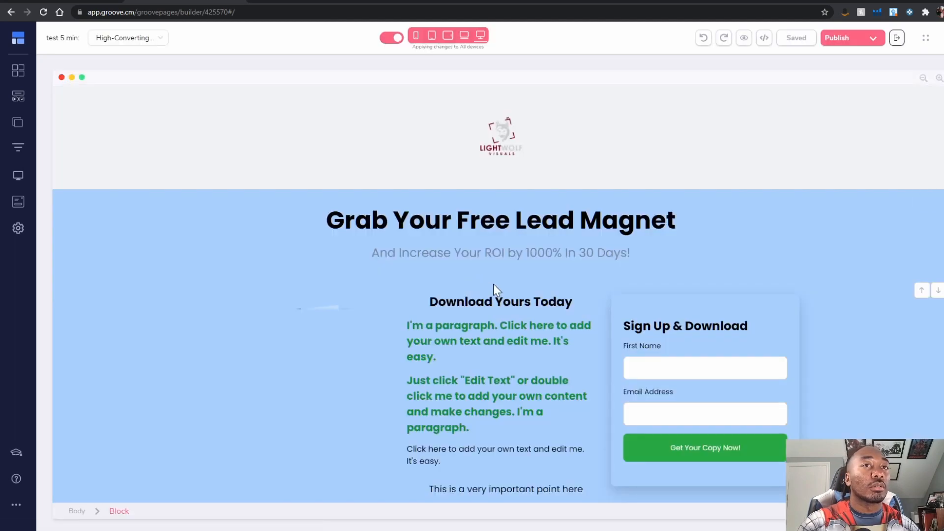
- Configure the Sign Up & Download form container to use the GetResponse integration
scroll(756, 266, down, 2)
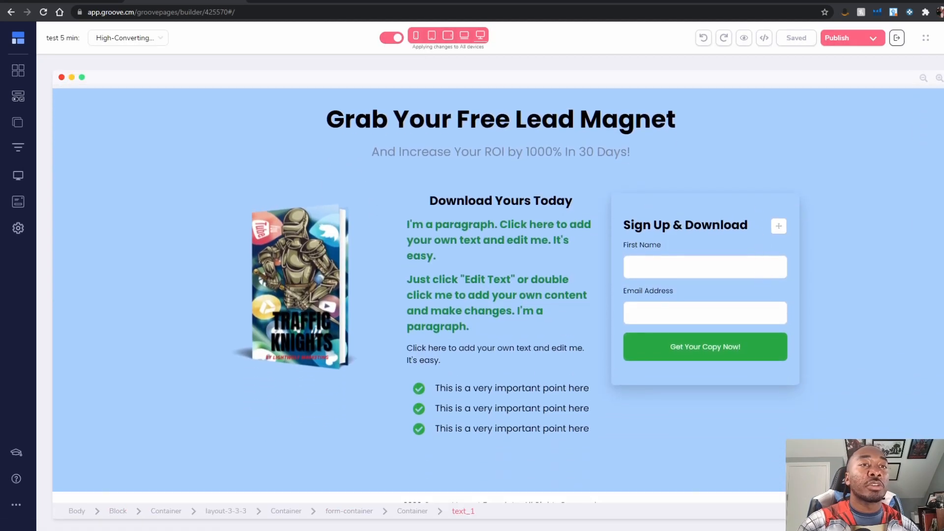
click(695, 207)
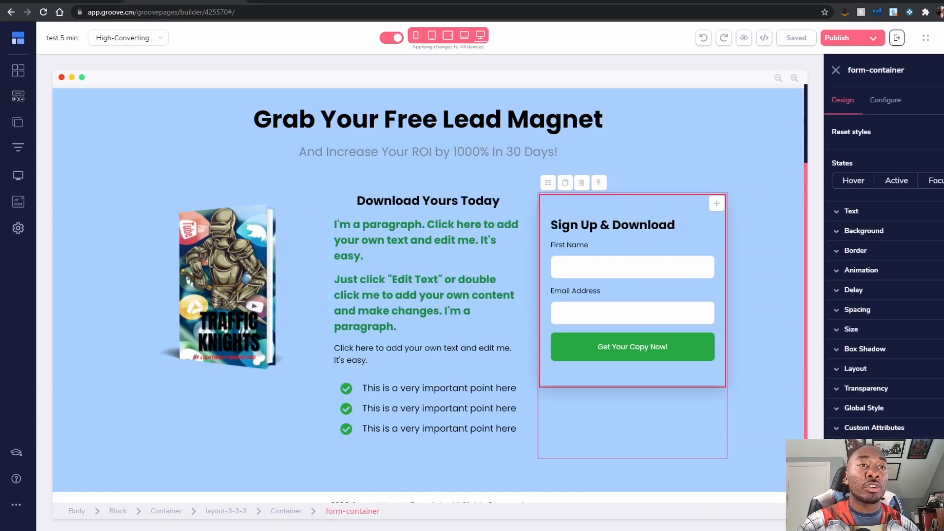
click(884, 100)
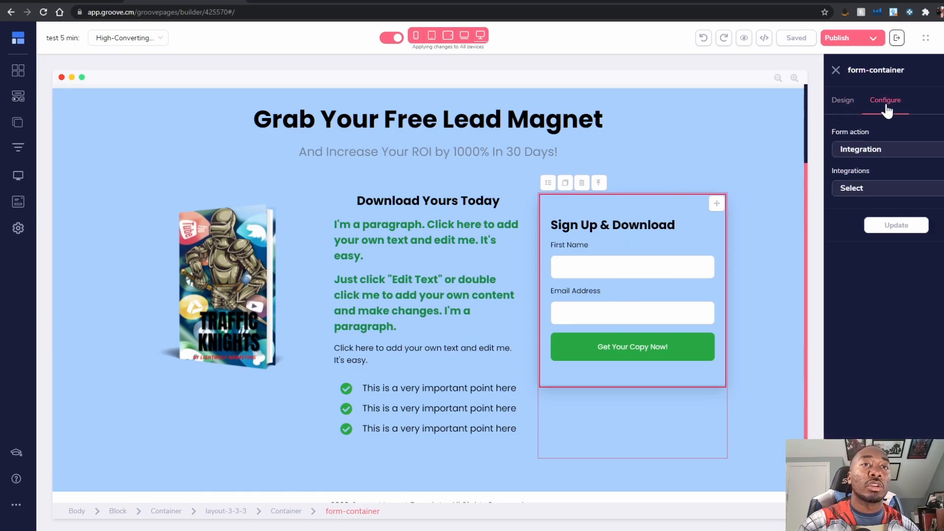
click(887, 160)
click(863, 207)
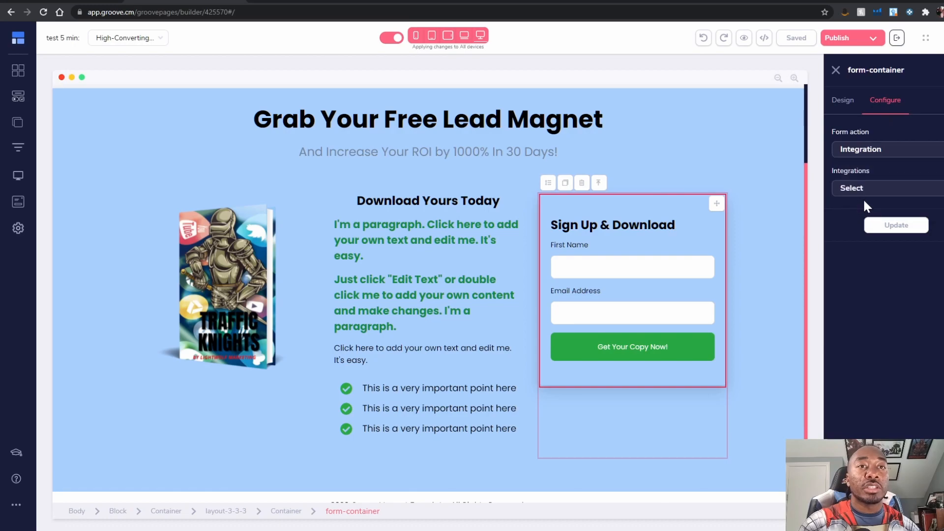
click(869, 192)
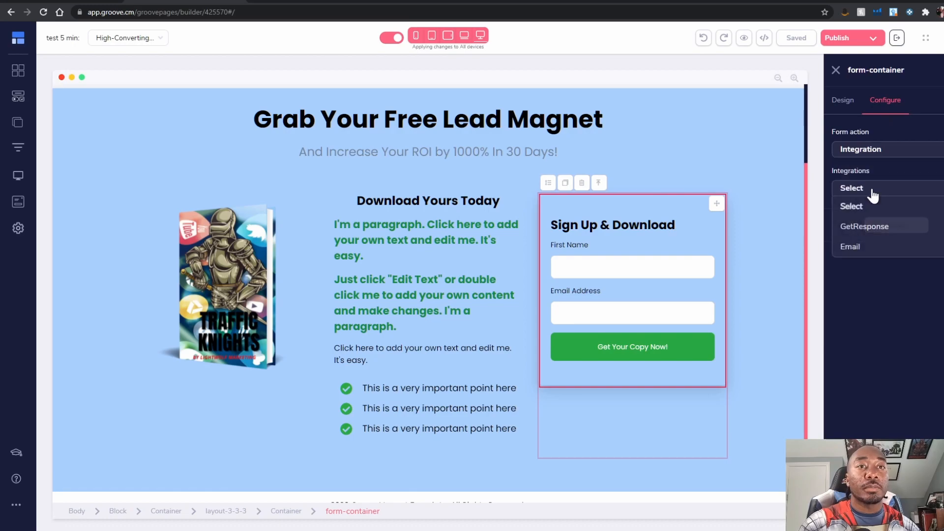
click(870, 225)
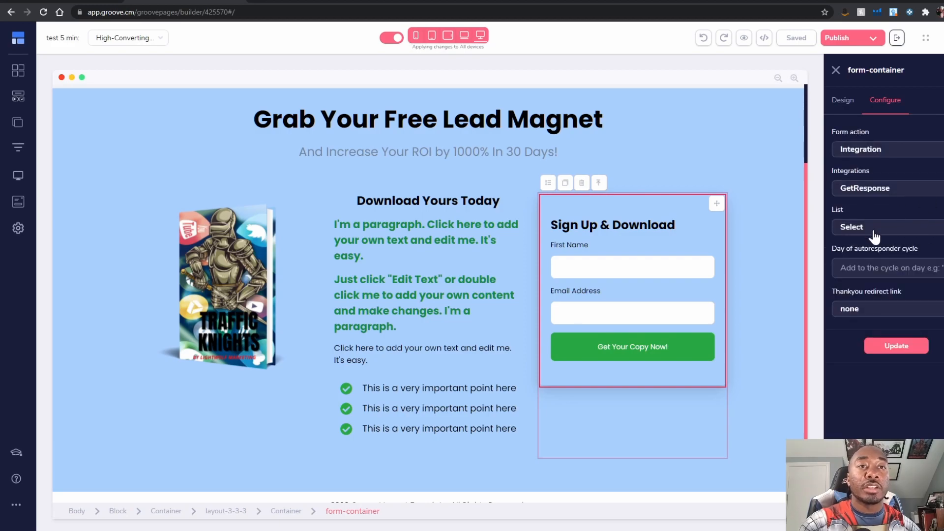
- Assign the groove_opt list to the form and set the day of the autoresponder cycle to 0
click(874, 232)
scroll(867, 291, down, 2)
scroll(869, 290, up, 2)
click(865, 284)
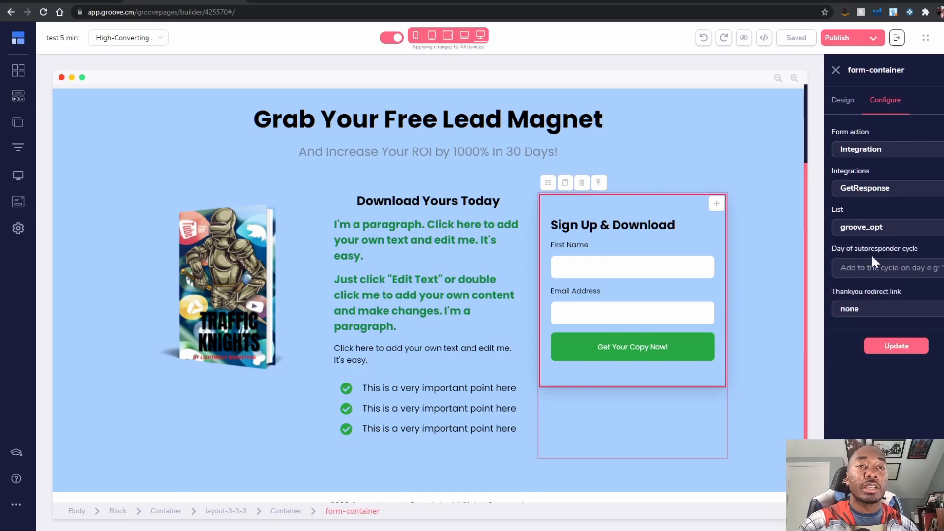
text(0)
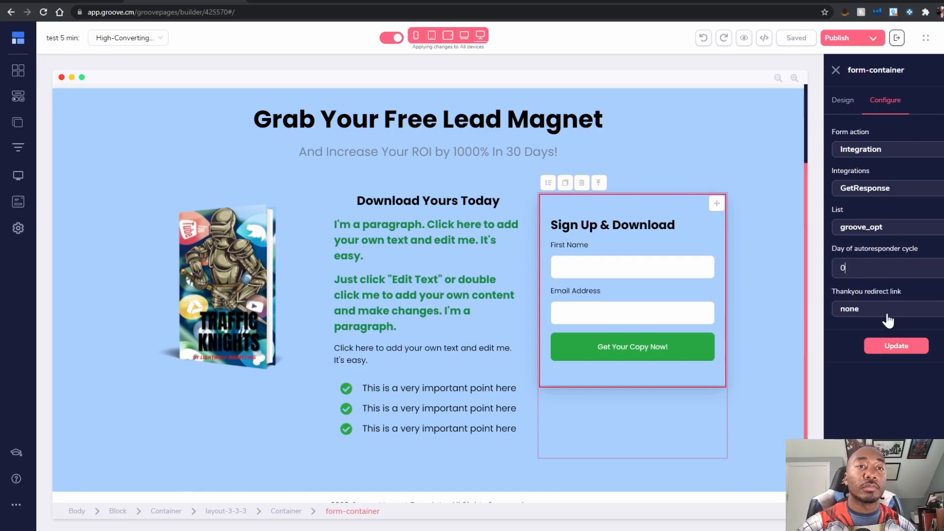
- Set the thank-you redirect link to none and apply the form's integration settings
click(866, 314)
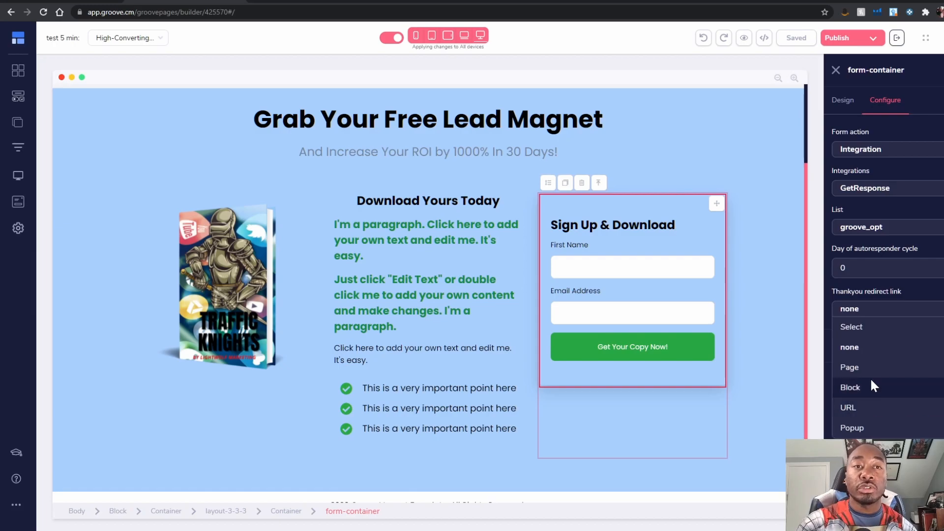
click(865, 347)
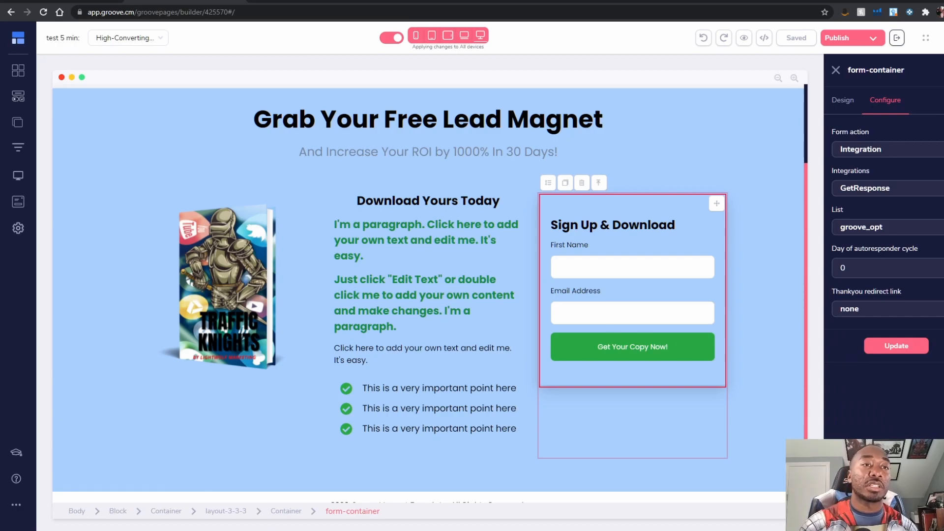
click(907, 347)
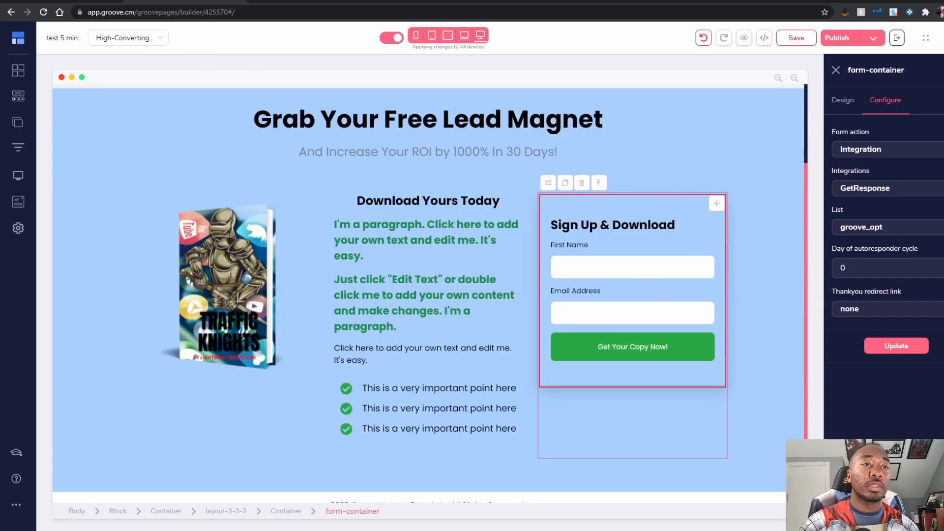
- Configure the First Name field with input ID "Name", input name "name" and placeholder "First name"
click(642, 266)
click(644, 310)
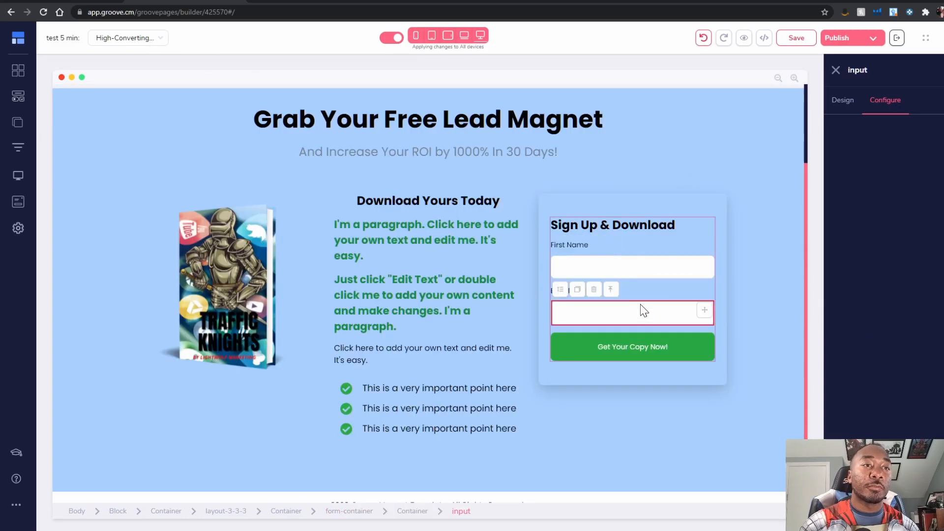
click(654, 270)
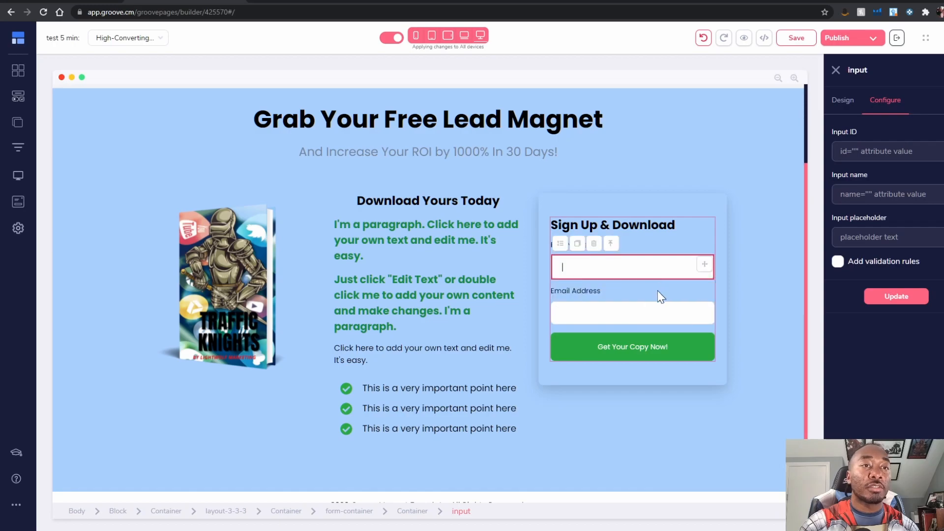
click(664, 305)
click(664, 270)
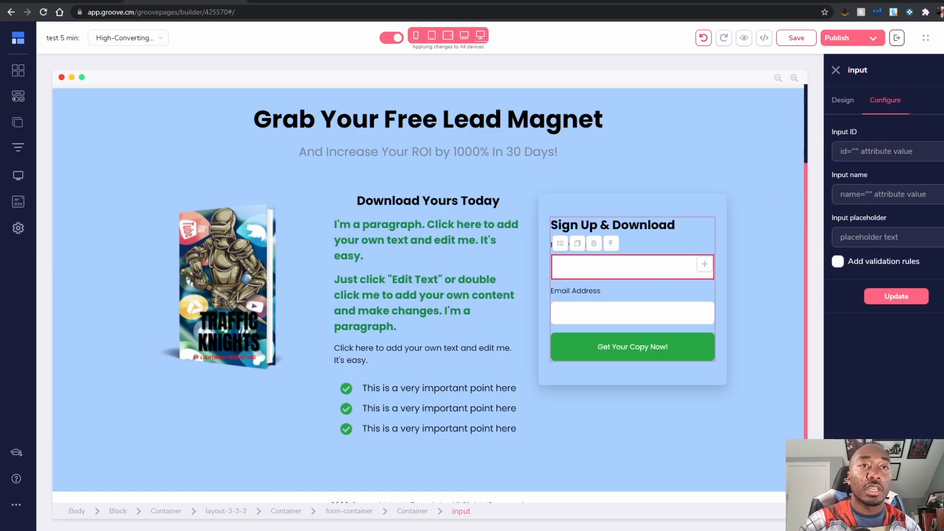
text(Name)
key(Tab)
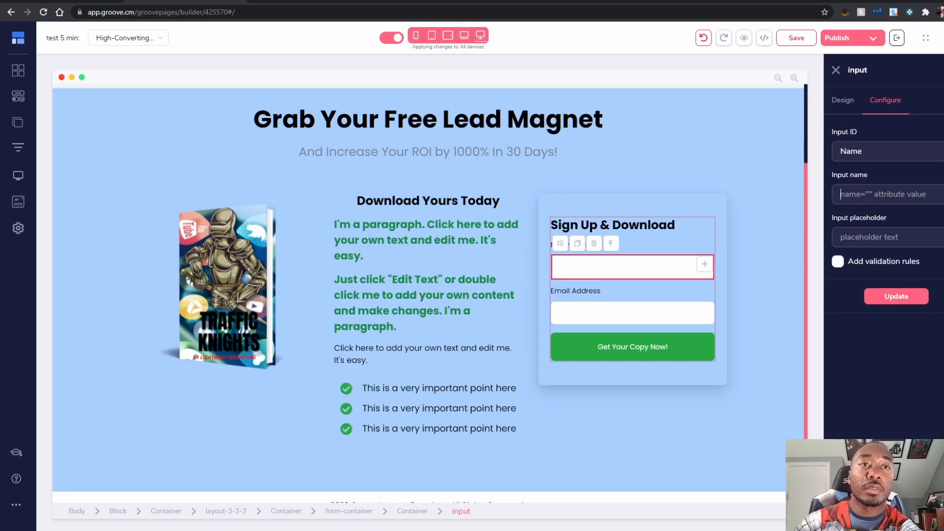
text(name)
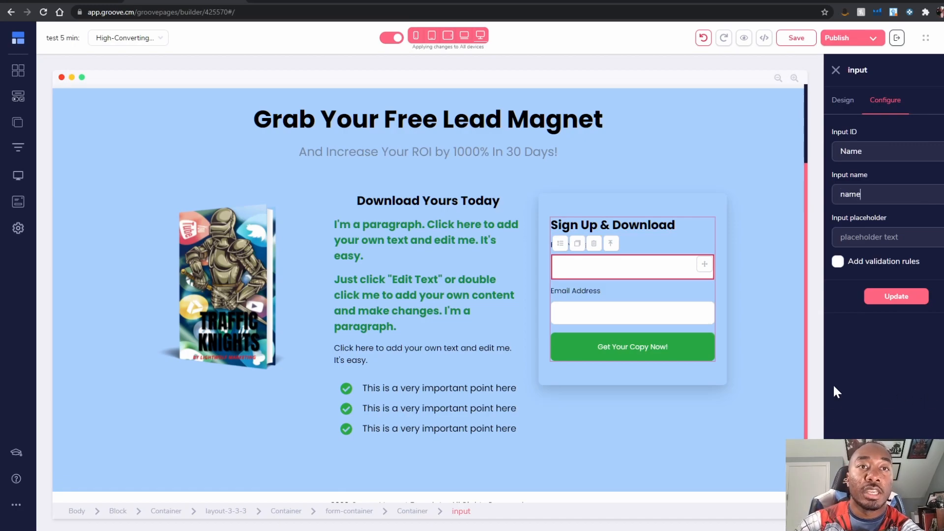
key(Tab)
text(Fi)
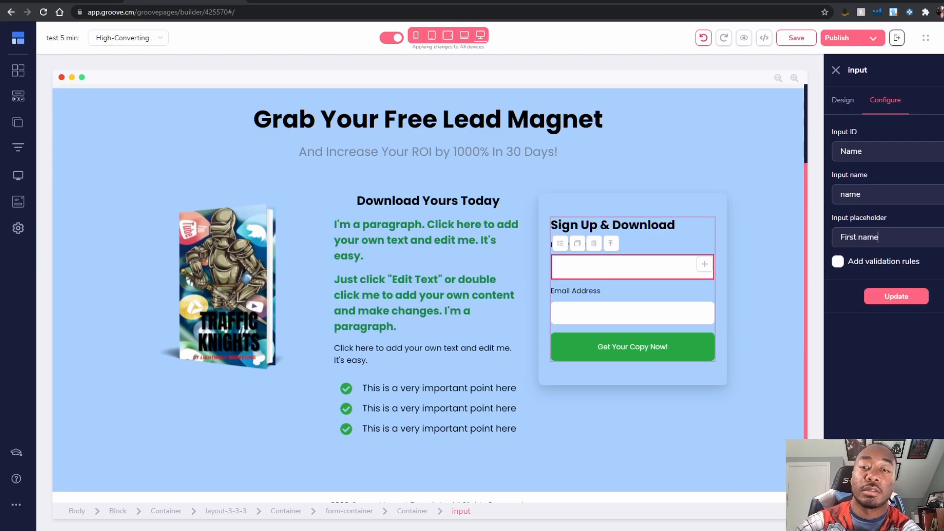
- Add validation rules to the First Name field with input type text, disallow empty input, and apply the settings
click(838, 262)
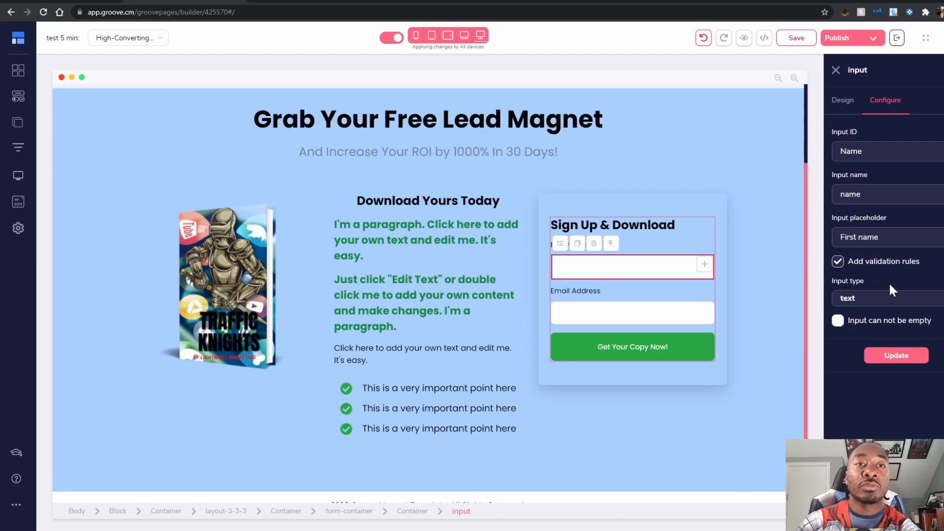
click(864, 304)
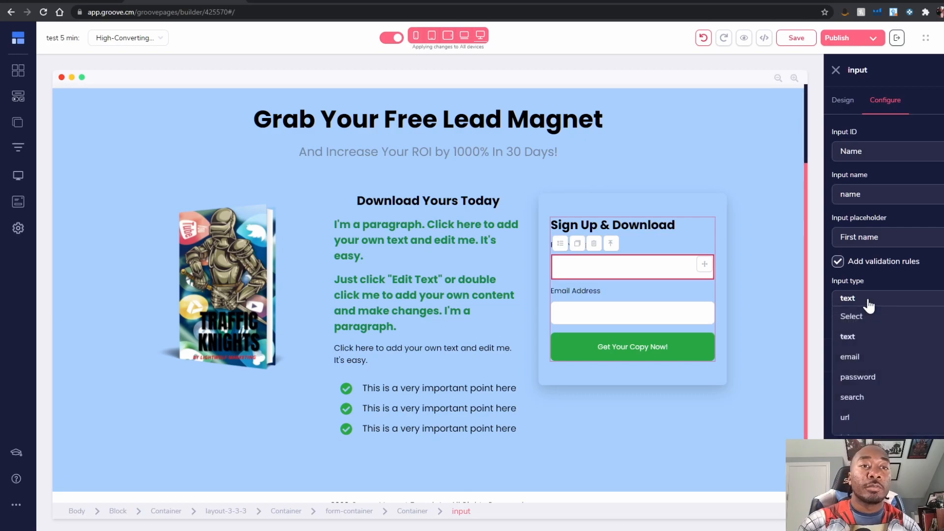
click(863, 336)
click(837, 320)
click(890, 356)
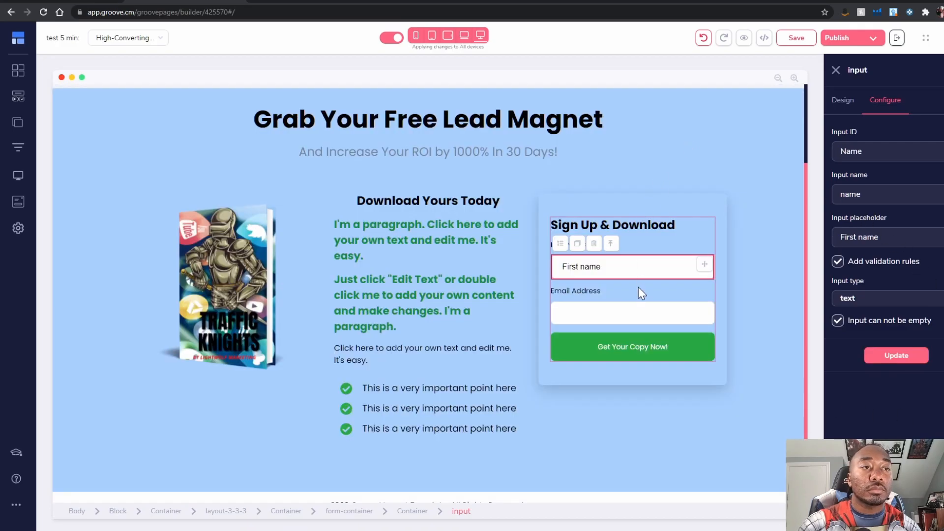
- Configure the Email Address field with input ID "Email", input name "email" and placeholder "Use your best email here"
click(642, 315)
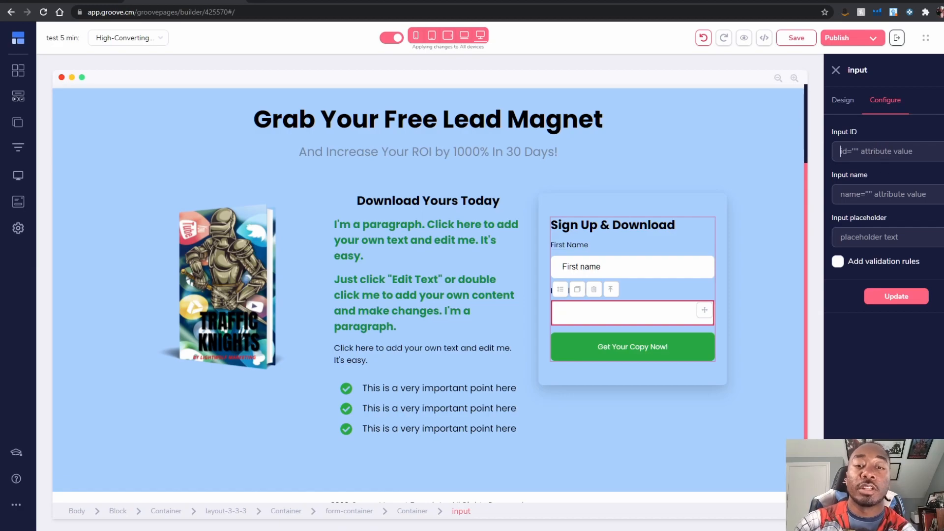
click(884, 152)
text(Email)
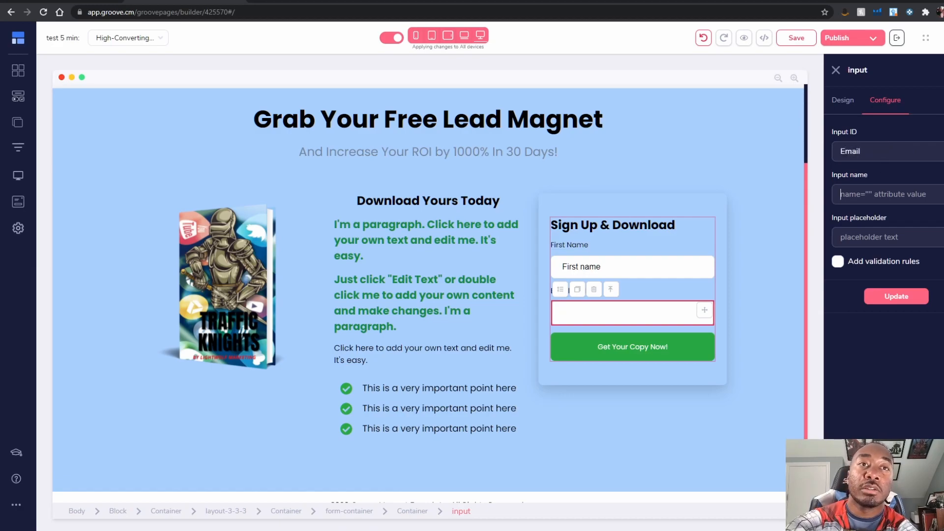
key(Tab)
text(ema)
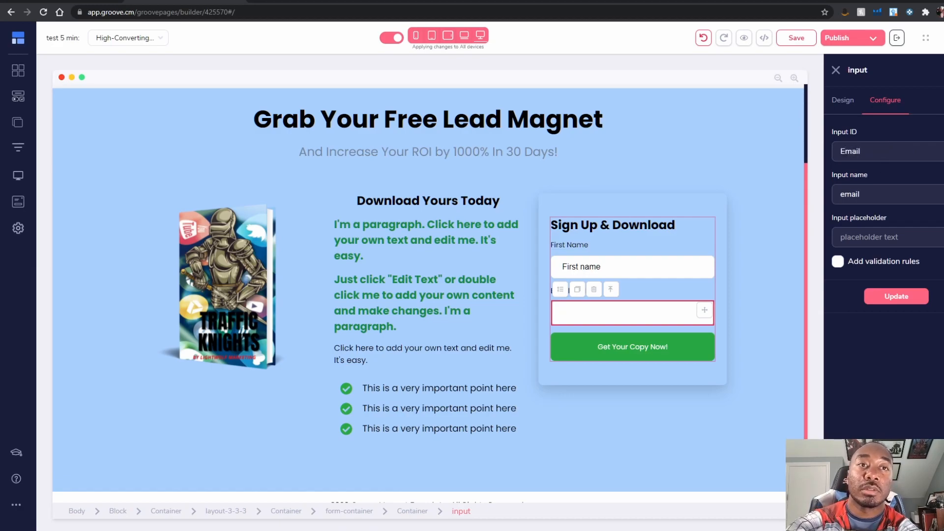
text(Use your best email here)
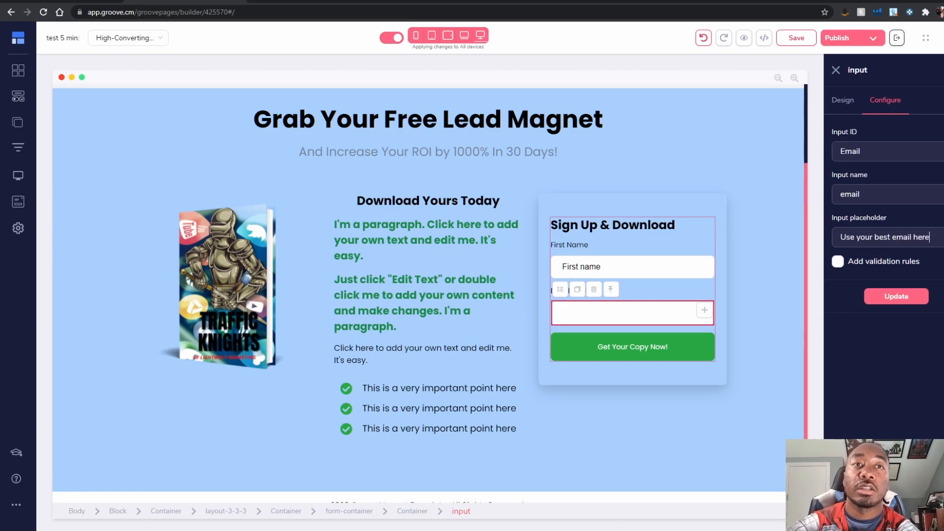
- Validate the Email Address field as a non-empty email input, apply the settings and save the page
click(839, 265)
click(846, 302)
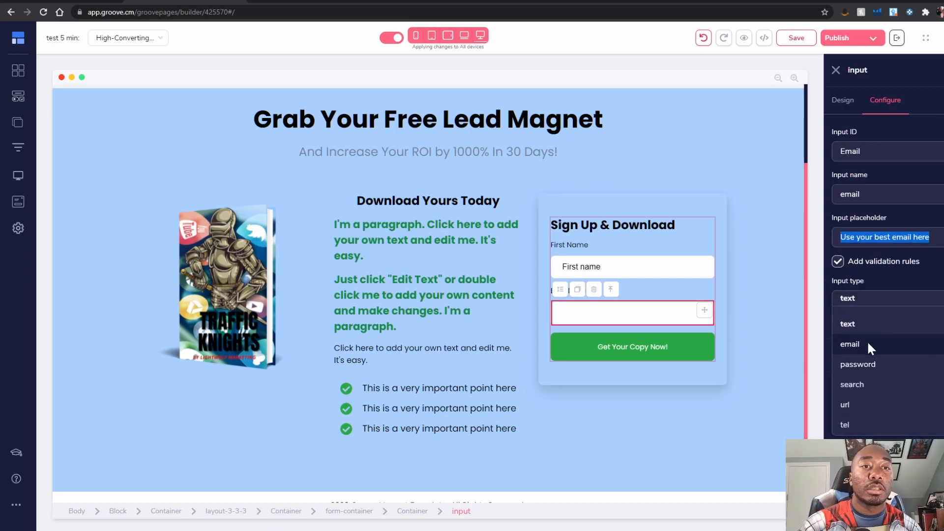
click(866, 345)
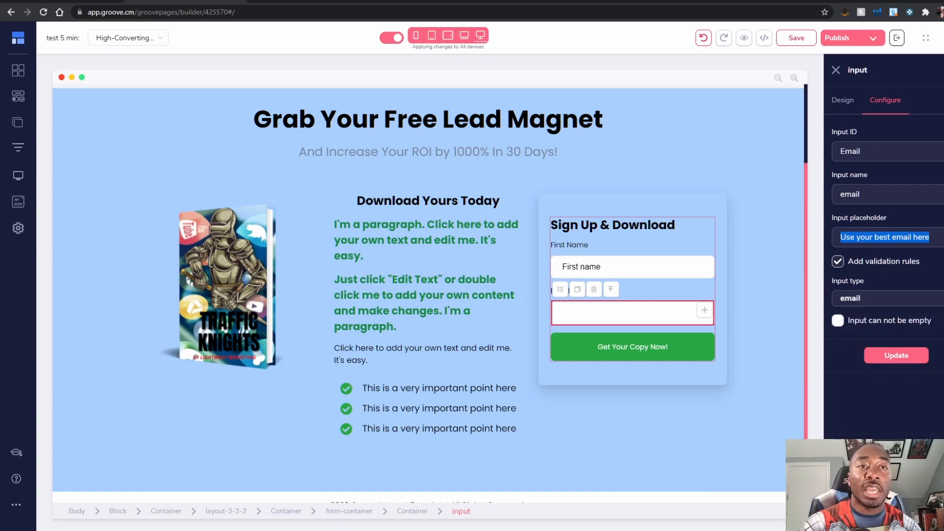
click(838, 323)
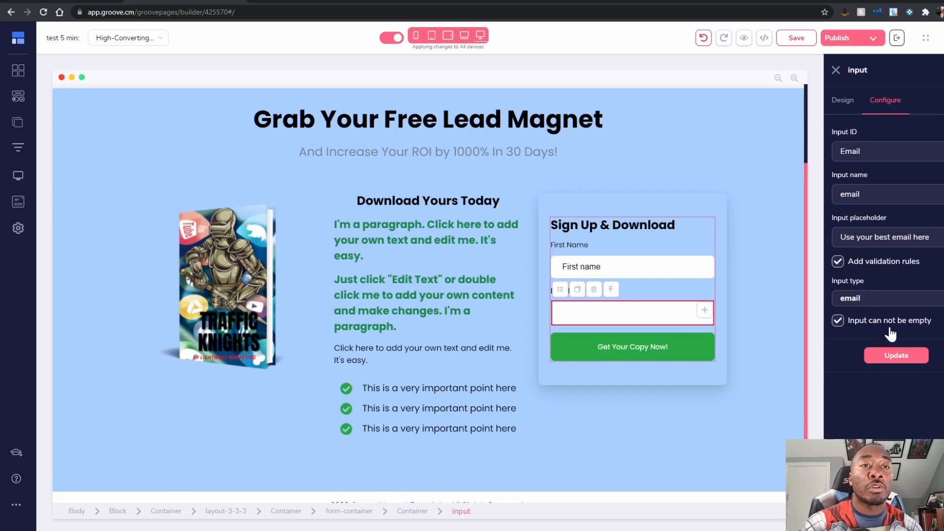
click(904, 356)
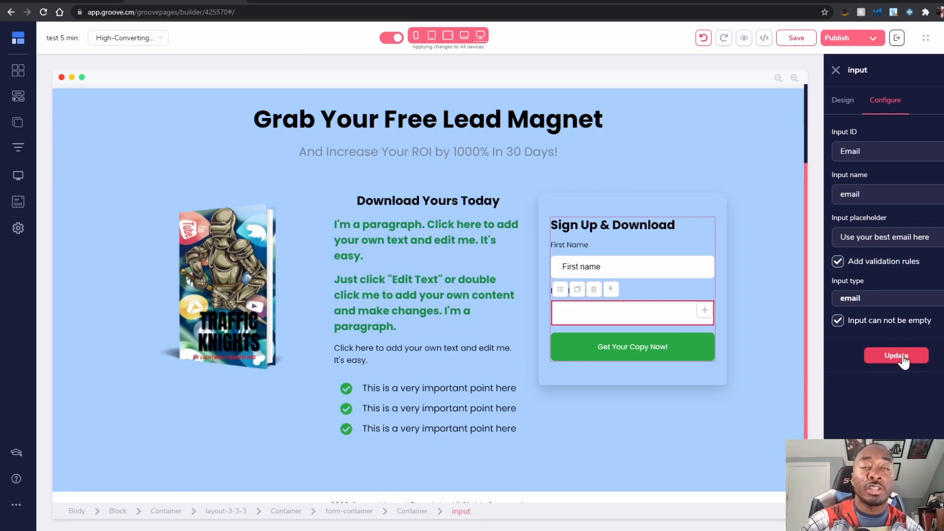
click(906, 363)
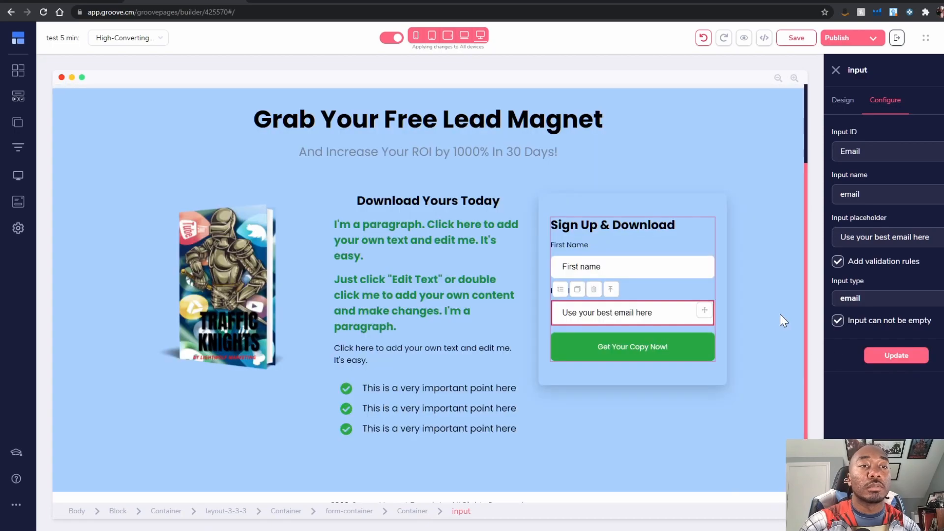
click(647, 271)
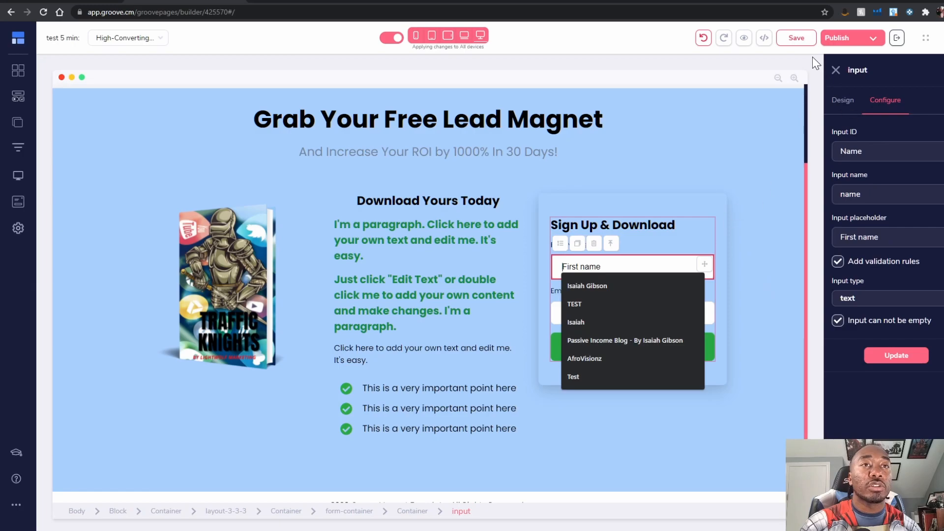
click(796, 39)
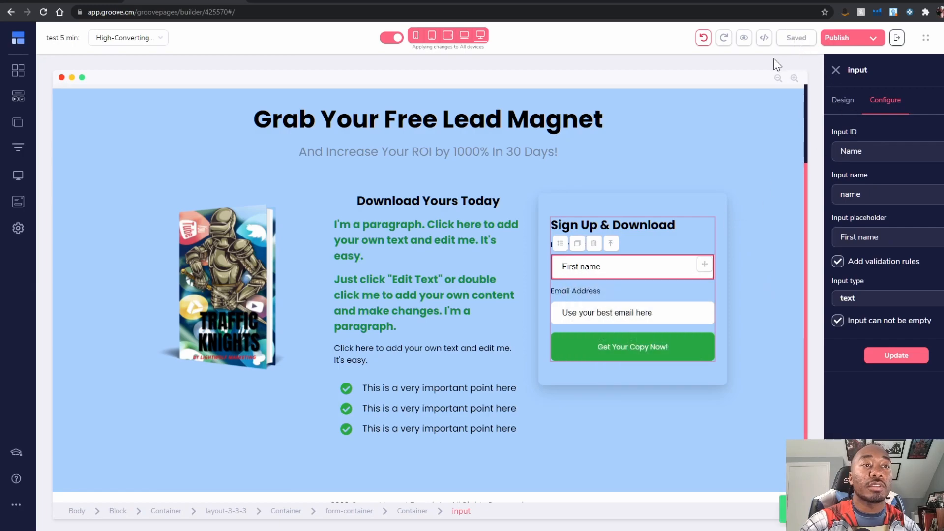
- Check the action configured for the form's "Get Your Copy Now!" button
click(659, 352)
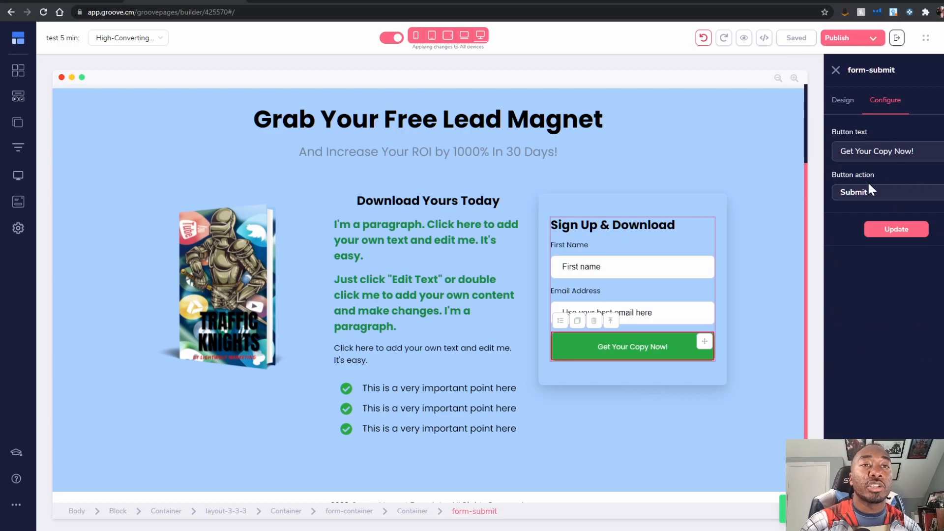
click(901, 192)
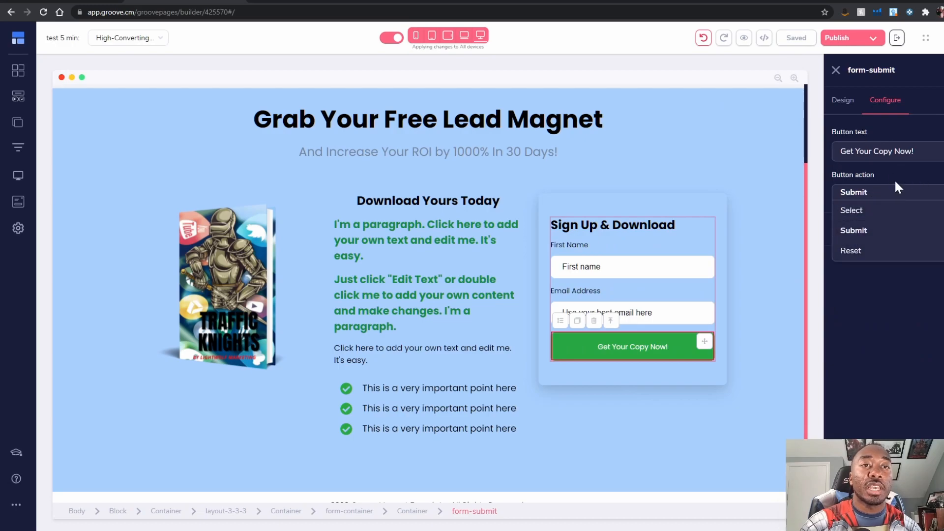
click(891, 194)
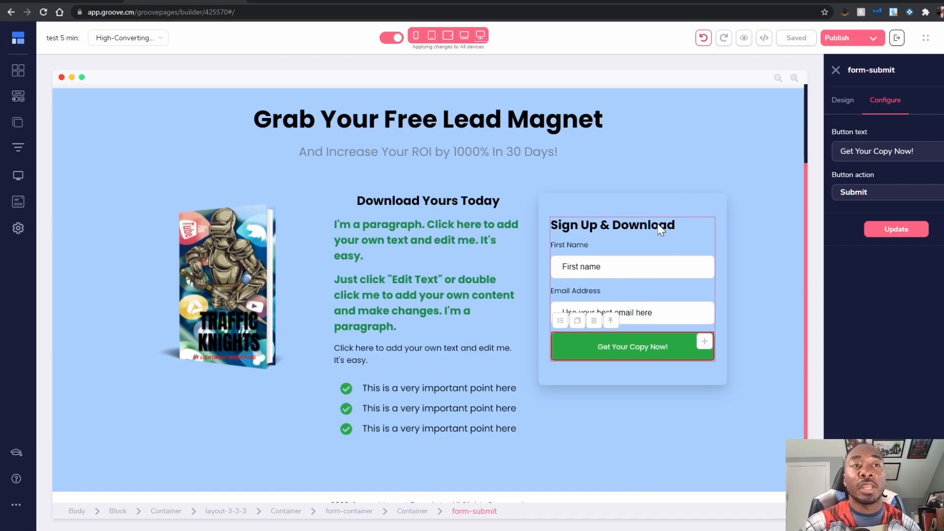
click(841, 102)
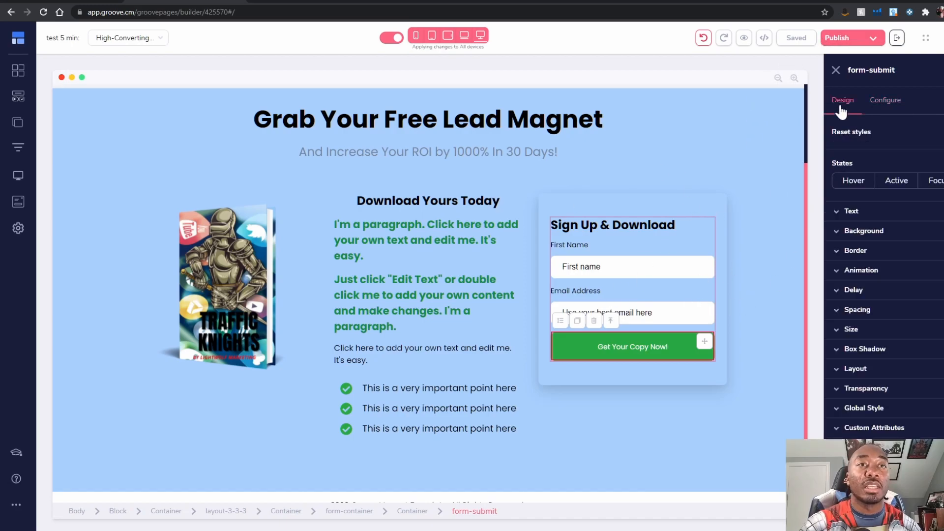
click(900, 112)
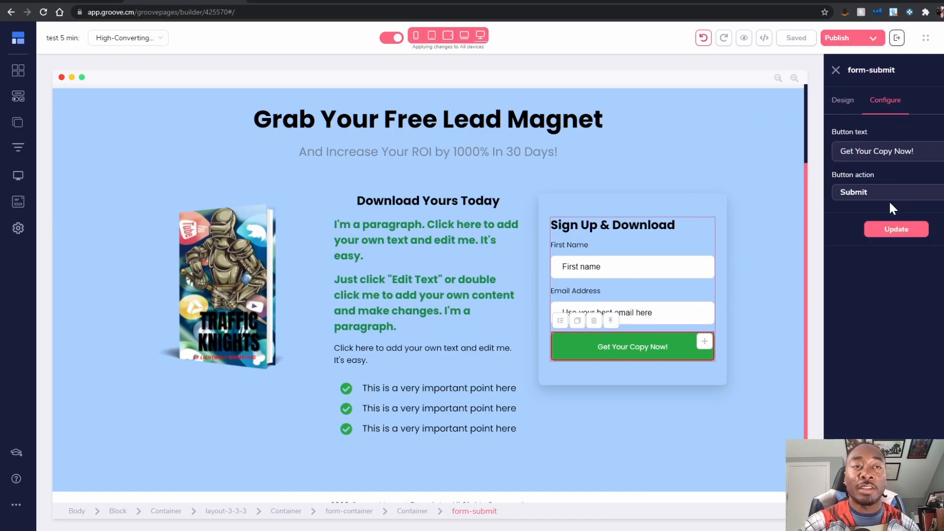
- Publish the current page to the test1.passiveincomepub.com subdomain and open the live page
click(847, 38)
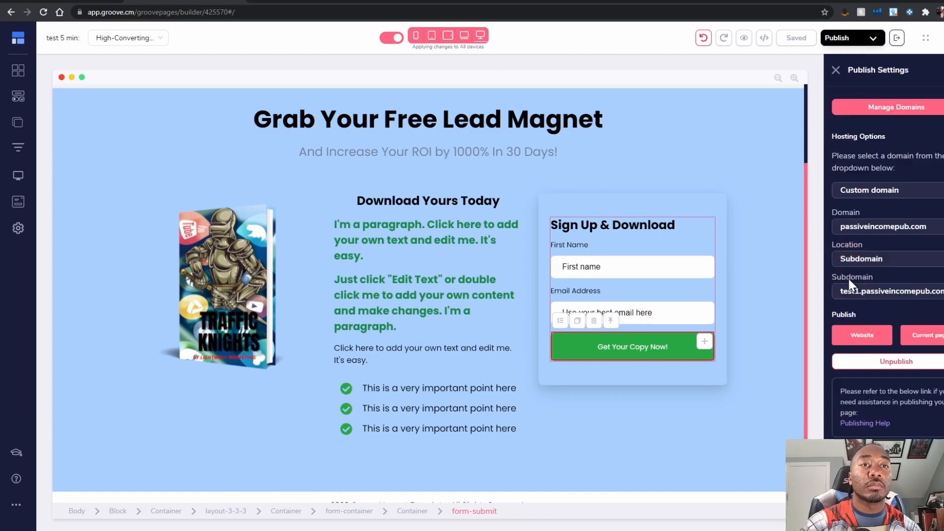
click(910, 334)
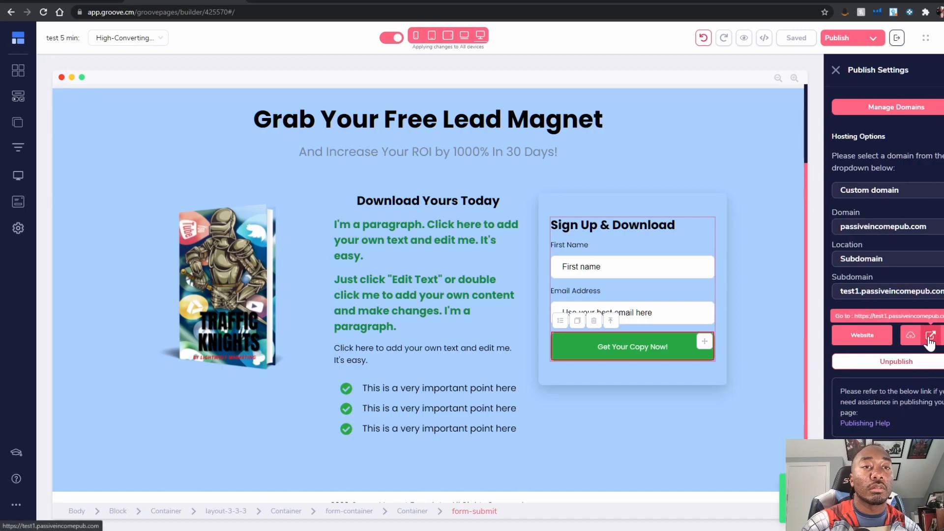
click(929, 336)
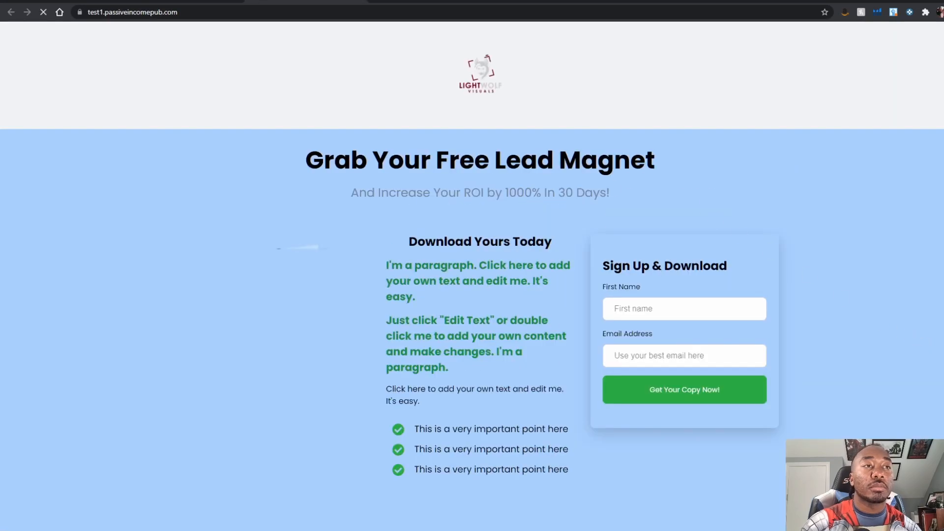
- Inspect the sign-up form on the published page, then bring up the Alarms & Clock stopwatch
click(664, 309)
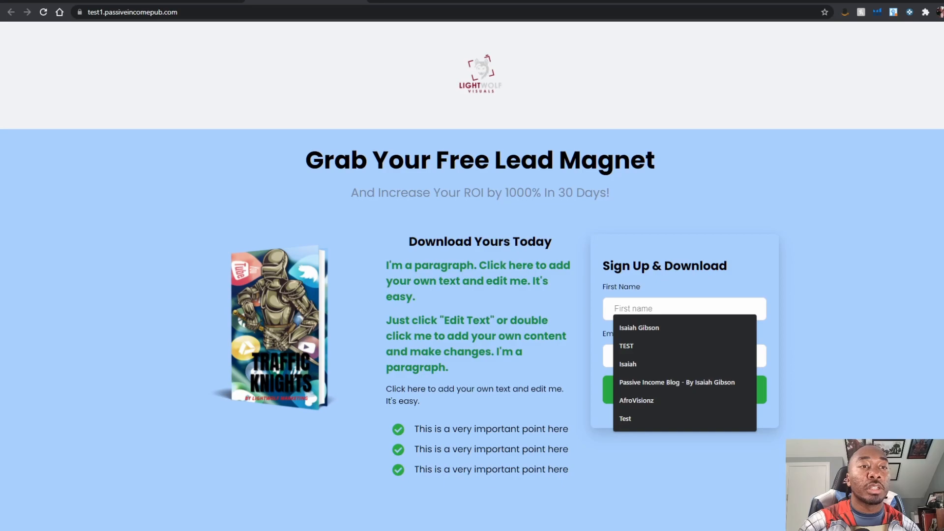
click(821, 309)
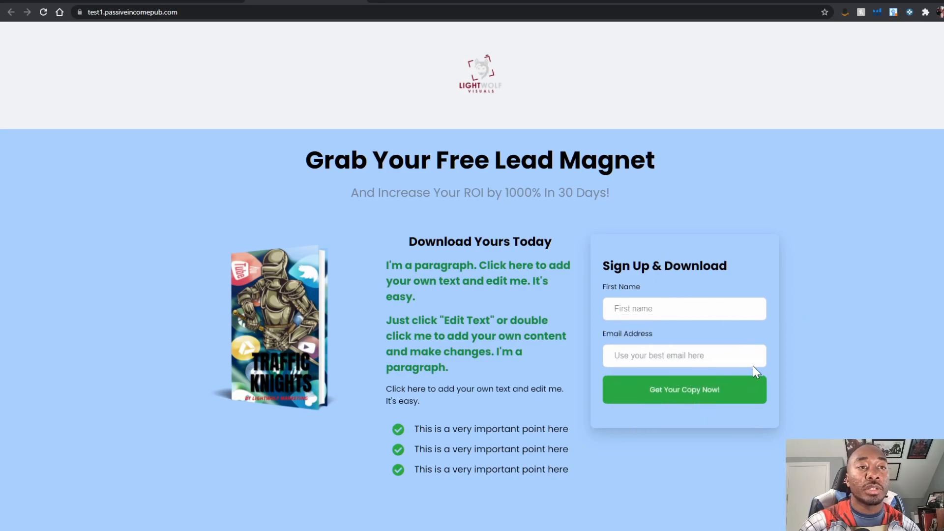
scroll(708, 365, down, 1)
scroll(707, 364, up, 1)
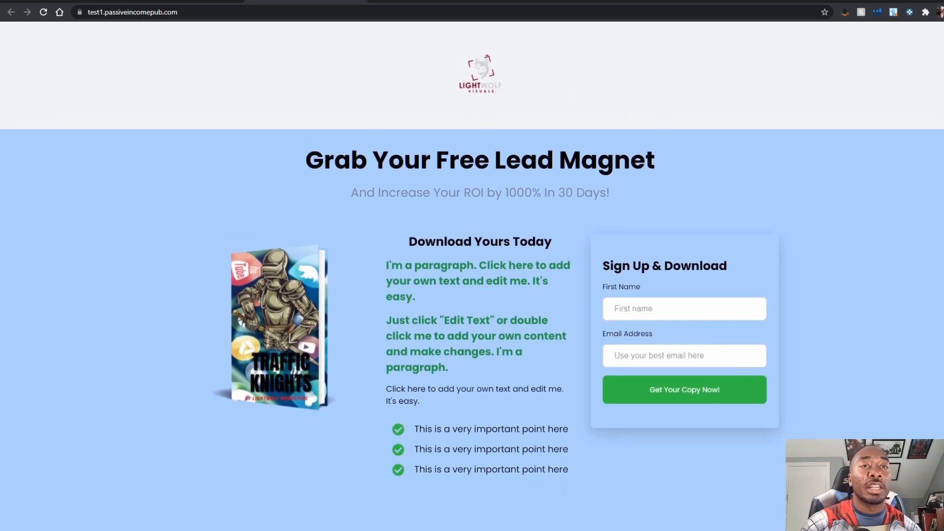
key(alt+Tab)
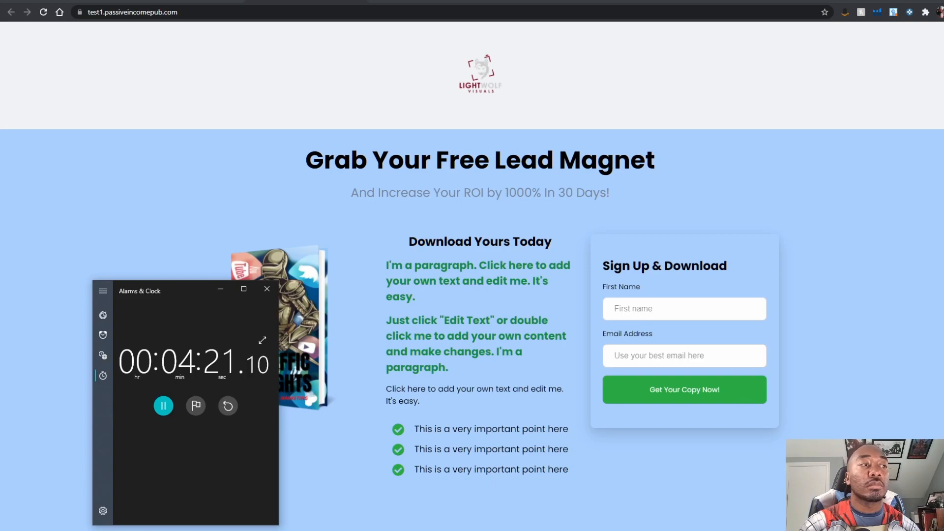